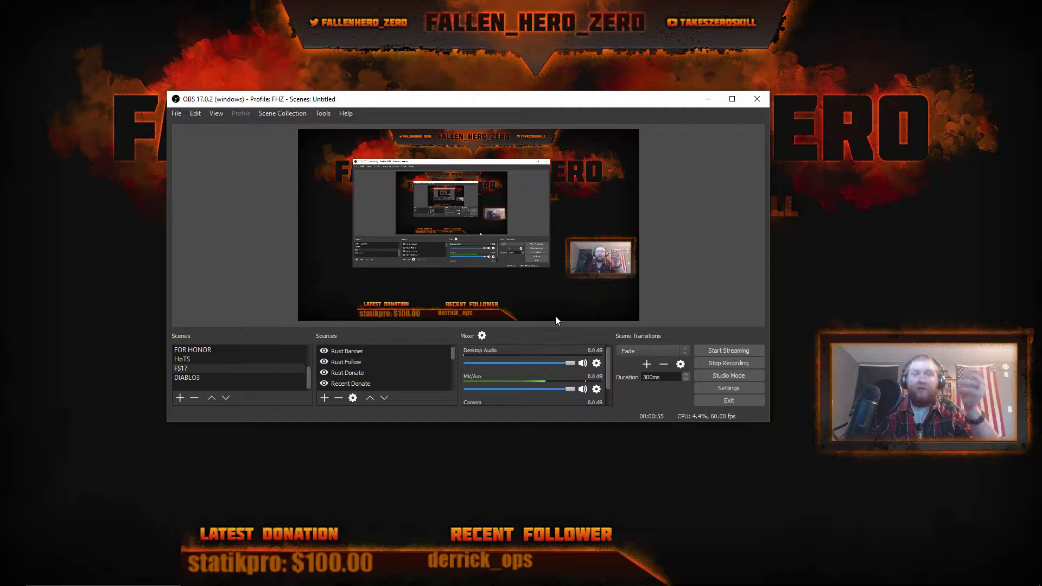
{"action": "left_click", "coordinate": [726, 389]}
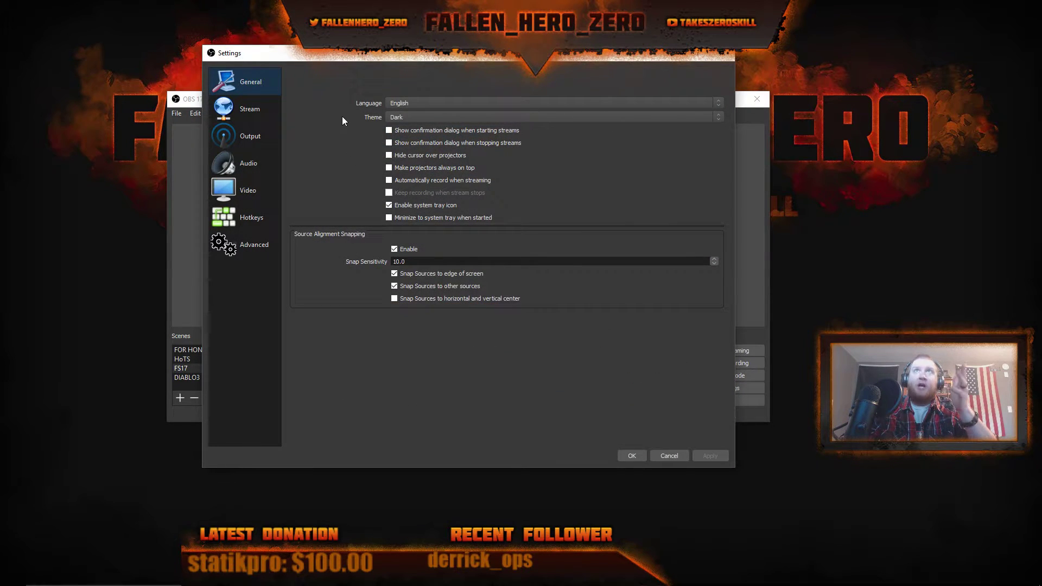
{"action": "left_click", "coordinate": [419, 115]}
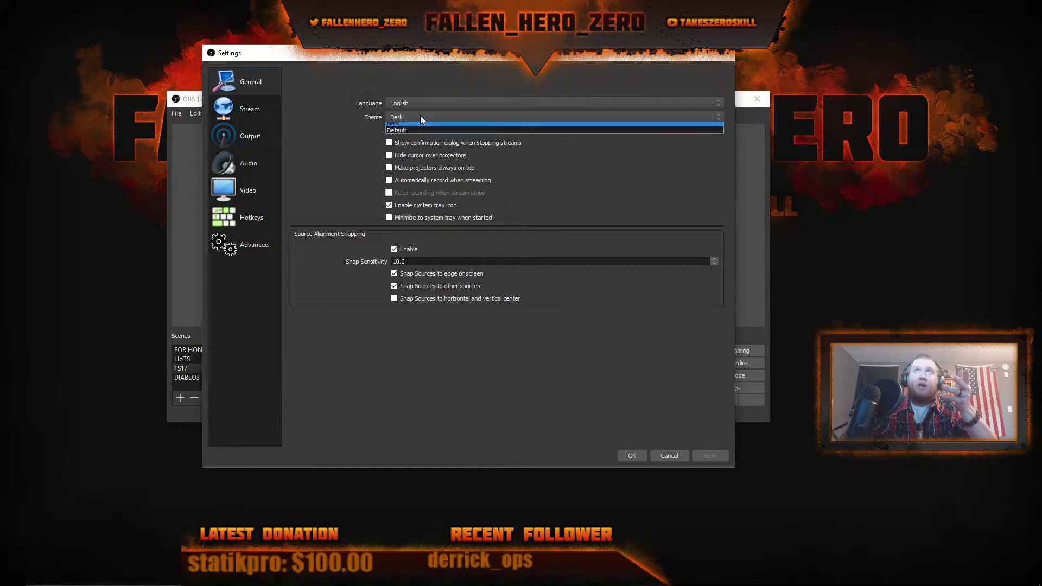
{"action": "left_click", "coordinate": [411, 129]}
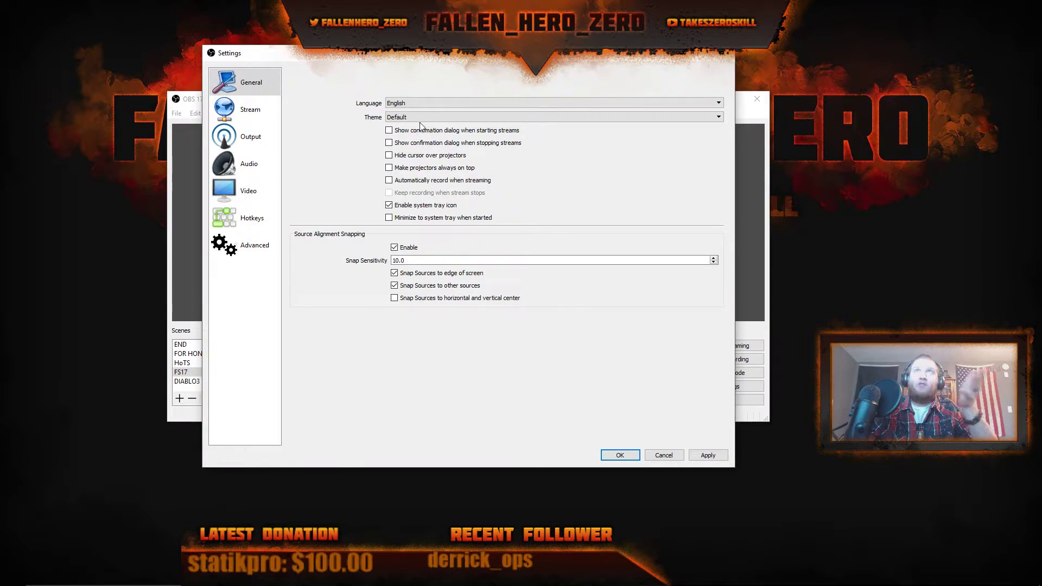
{"action": "left_click", "coordinate": [422, 120]}
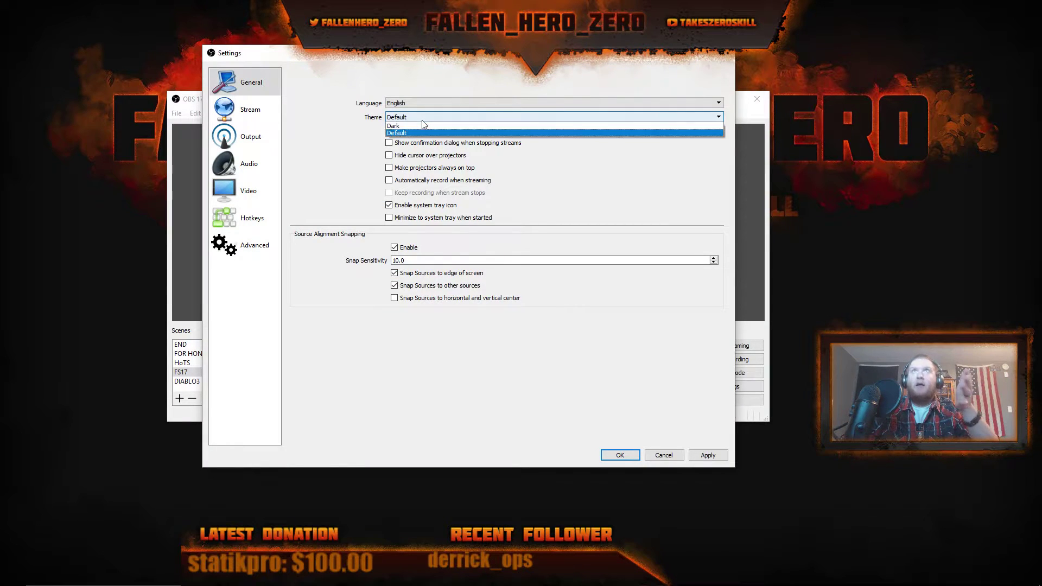
{"action": "left_click", "coordinate": [411, 131]}
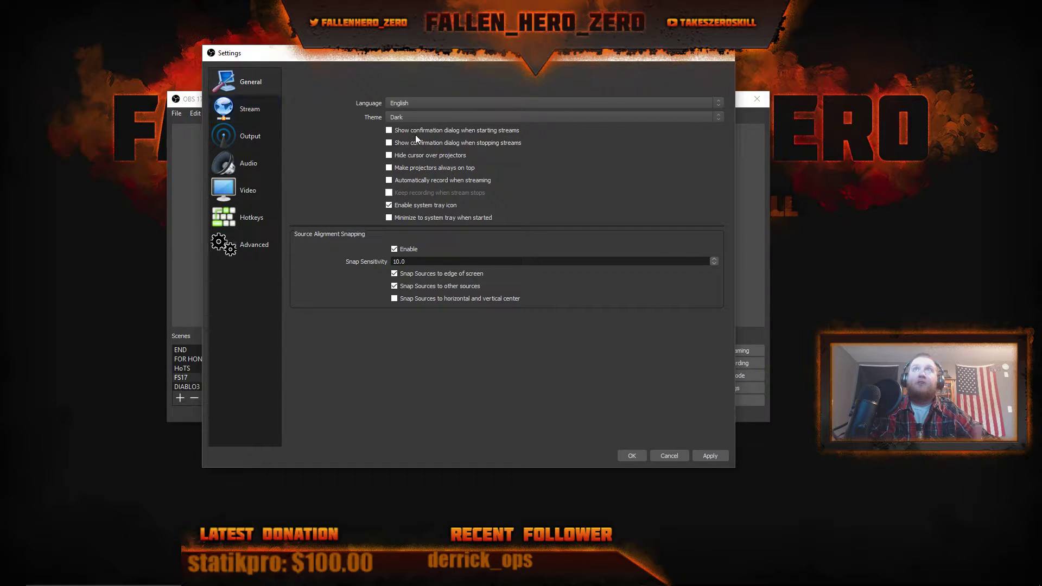
- Show the Twitch stream settings, with server US West: Los Angeles, CA and a stream key entered
{"action": "left_click", "coordinate": [251, 108]}
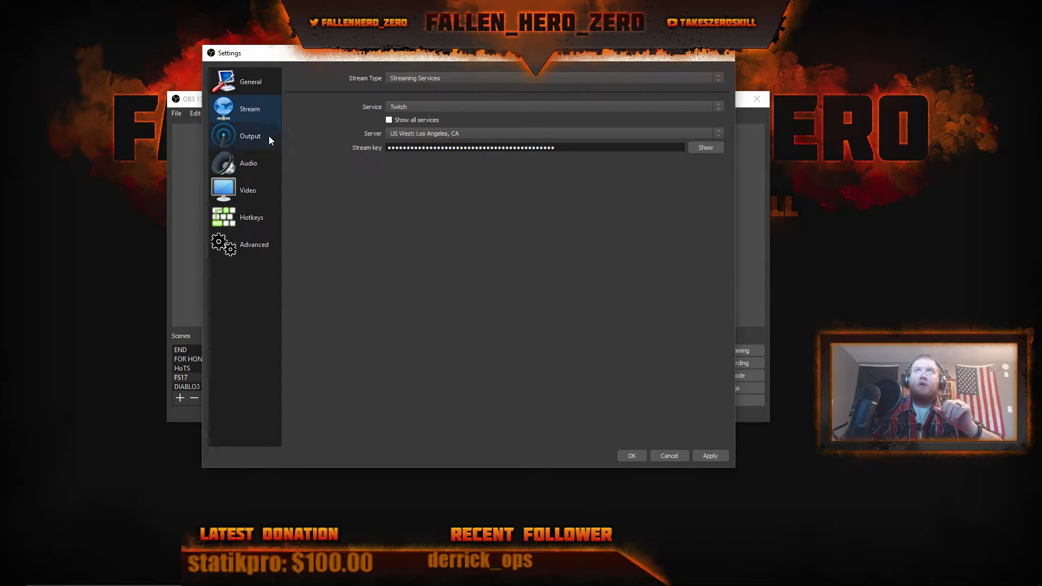
{"action": "left_click", "coordinate": [256, 143]}
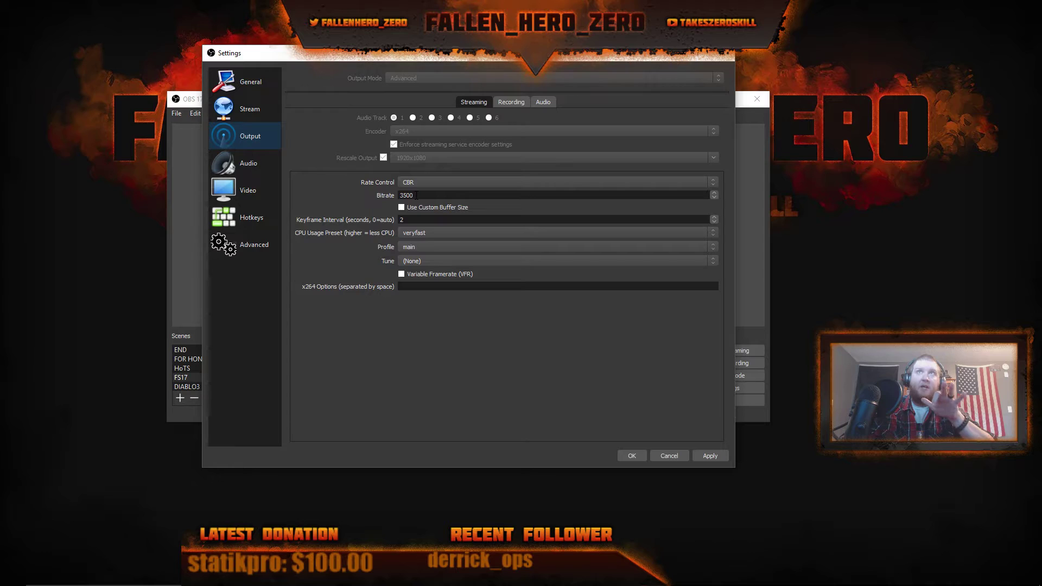
{"action": "left_click_drag", "start_coordinate": [417, 196], "coordinate": [356, 193]}
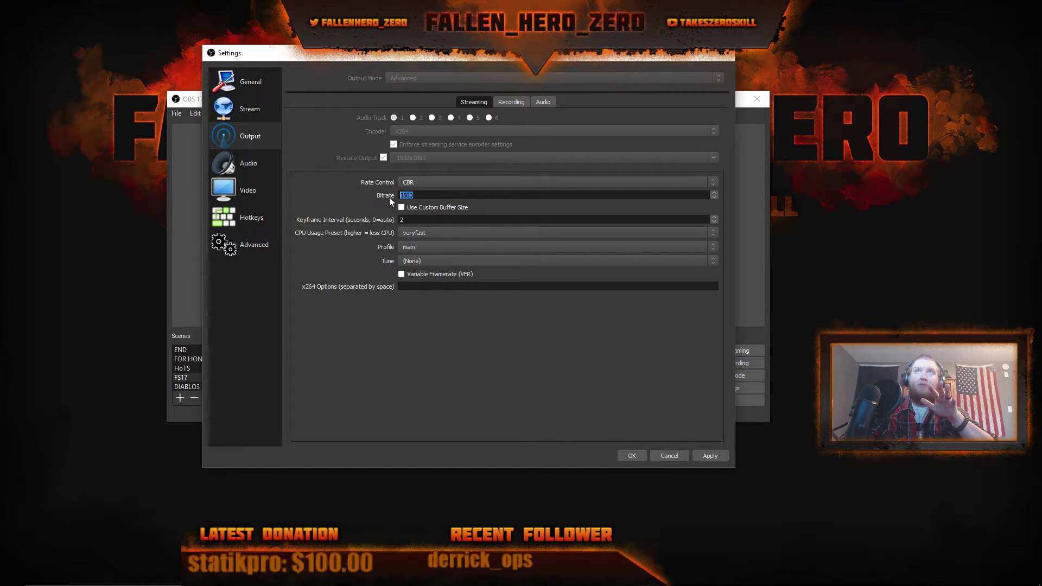
{"action": "left_click", "coordinate": [434, 195]}
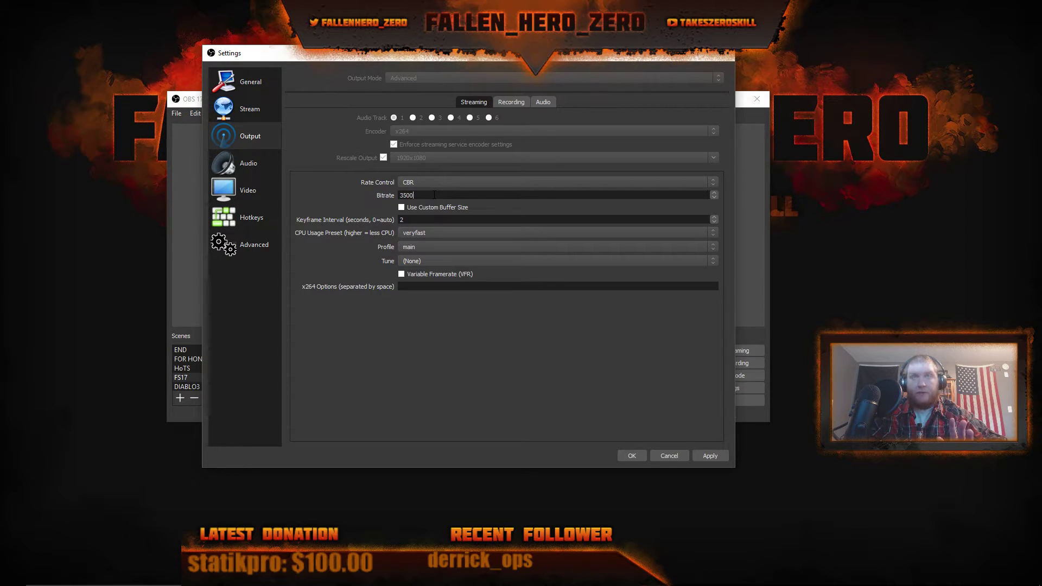
{"action": "left_click", "coordinate": [428, 233]}
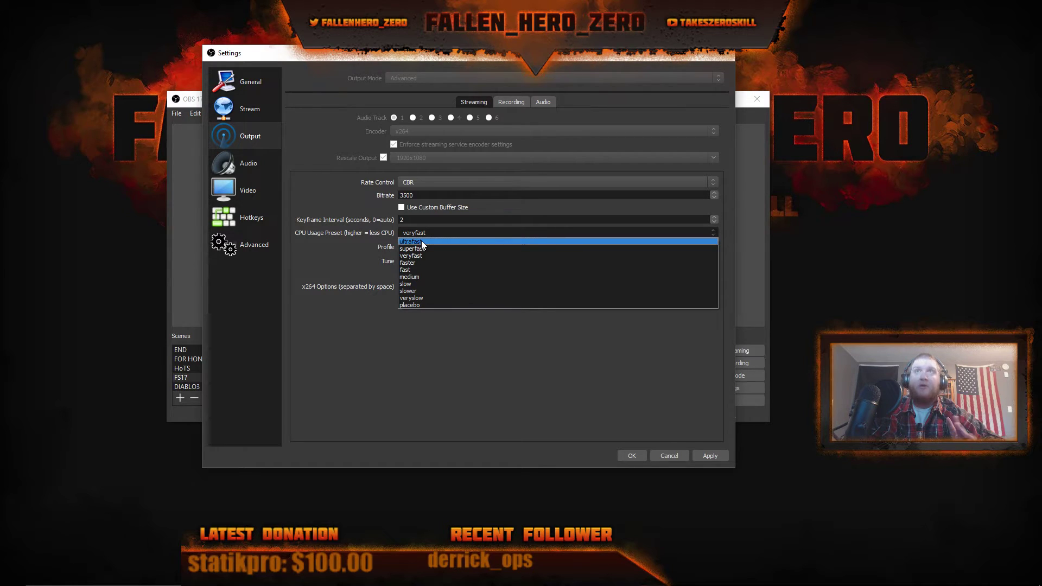
{"action": "left_click", "coordinate": [443, 230]}
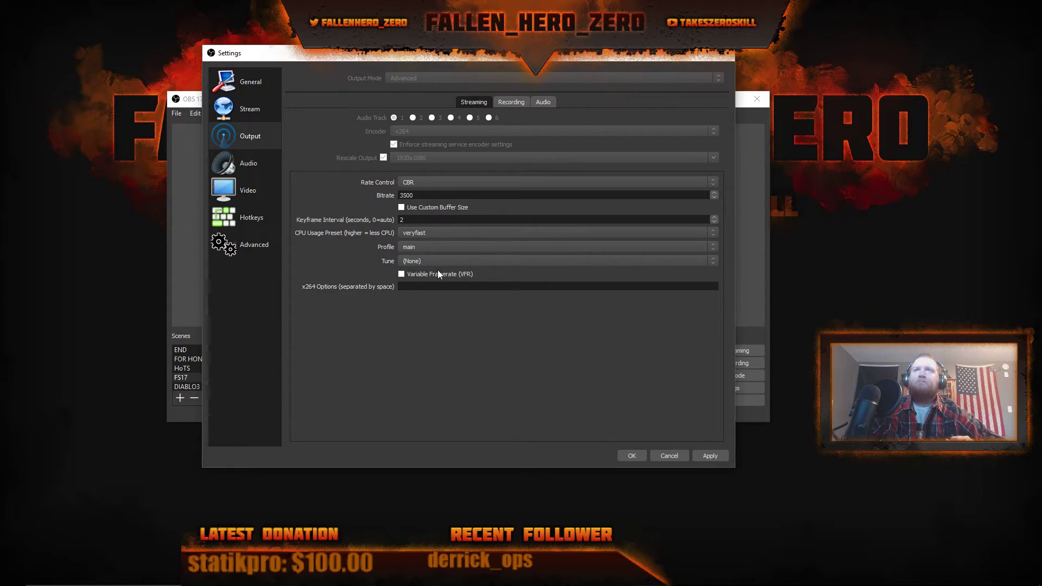
- Open the Audio settings and check the sample rate list, keeping 48khz
{"action": "left_click", "coordinate": [245, 167]}
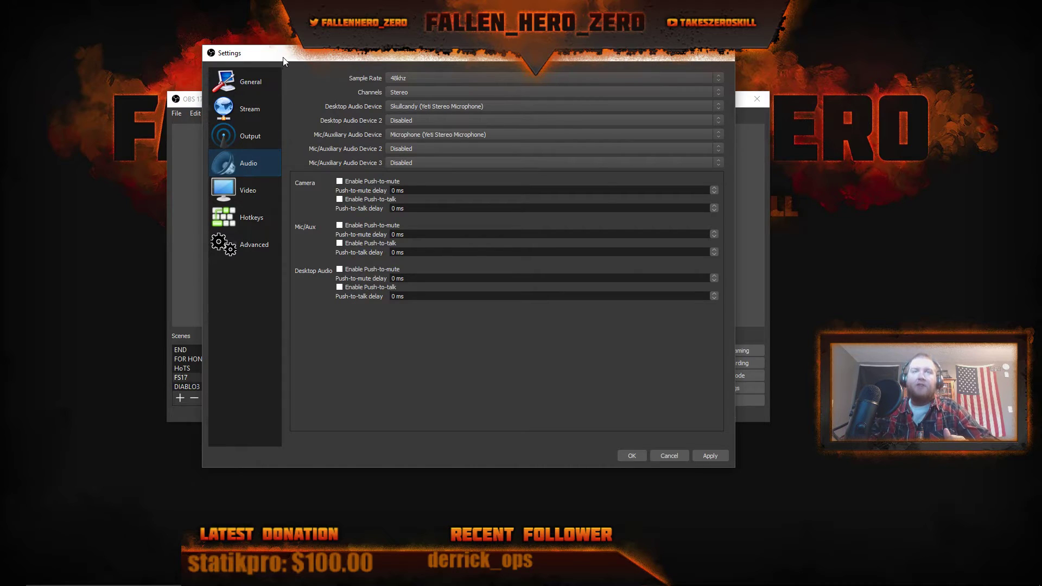
{"action": "left_click", "coordinate": [461, 78]}
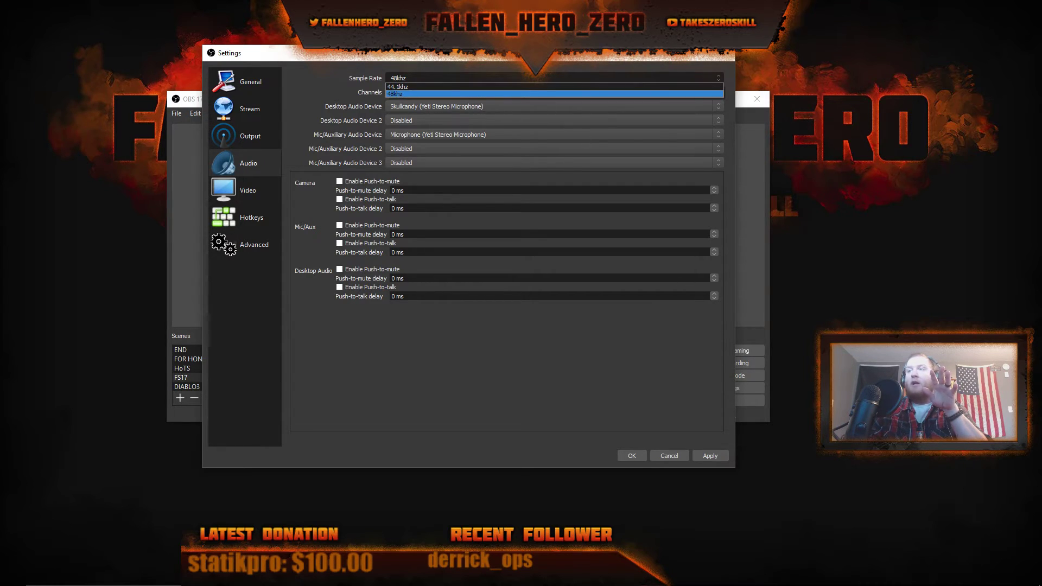
{"action": "left_click", "coordinate": [510, 62]}
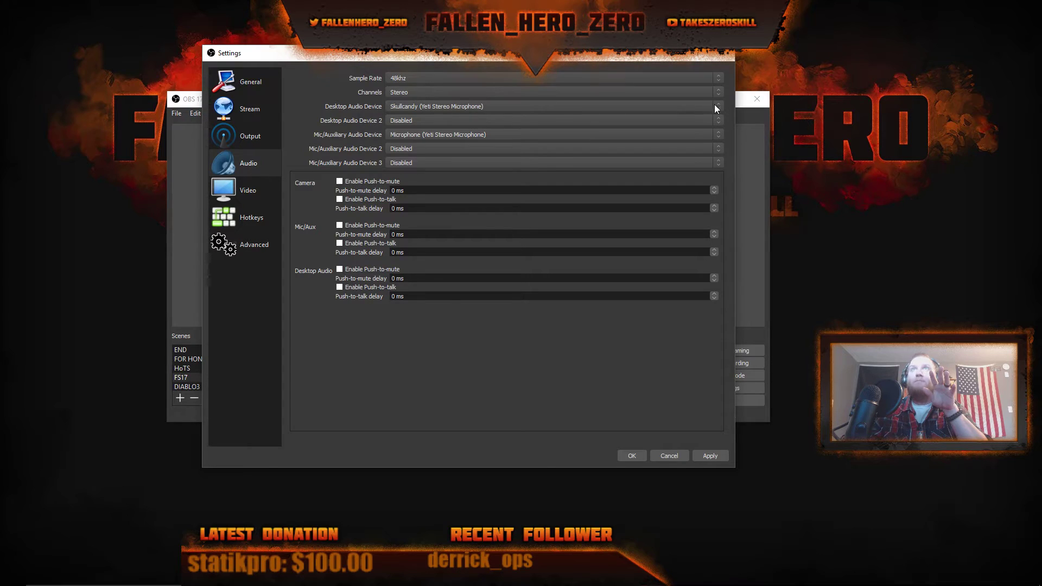
{"action": "mouse_move", "coordinate": [1012, 582]}
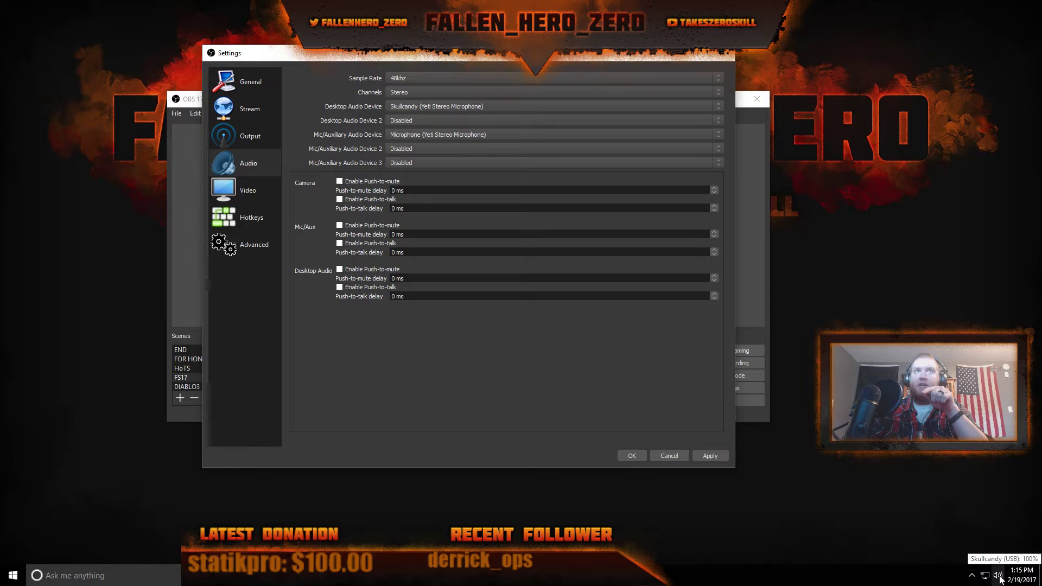
- Move the OBS Settings window aside and open the Windows recording devices list
{"action": "left_click_drag", "start_coordinate": [491, 59], "coordinate": [98, 178]}
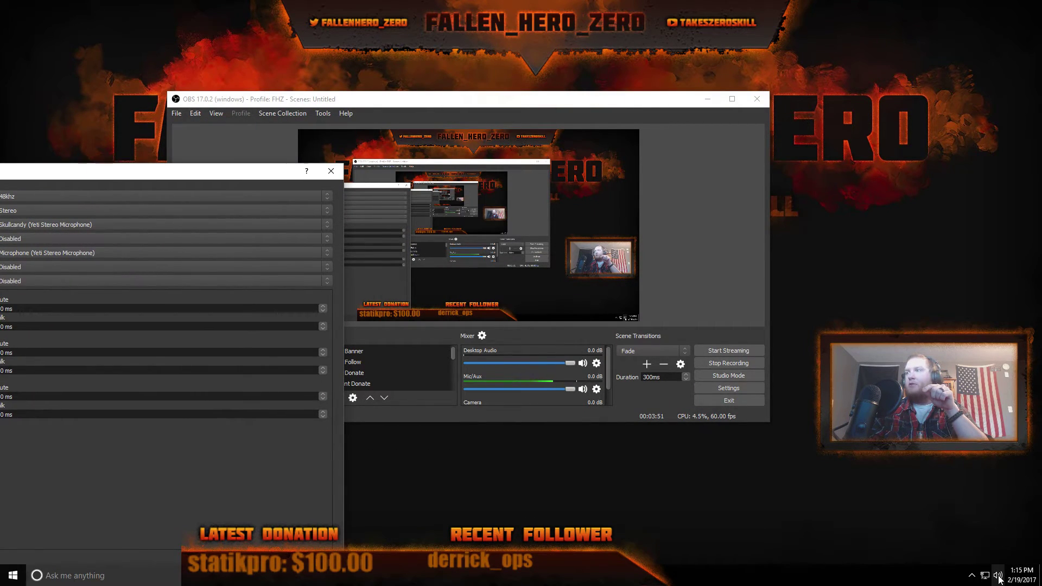
{"action": "right_click", "coordinate": [997, 575]}
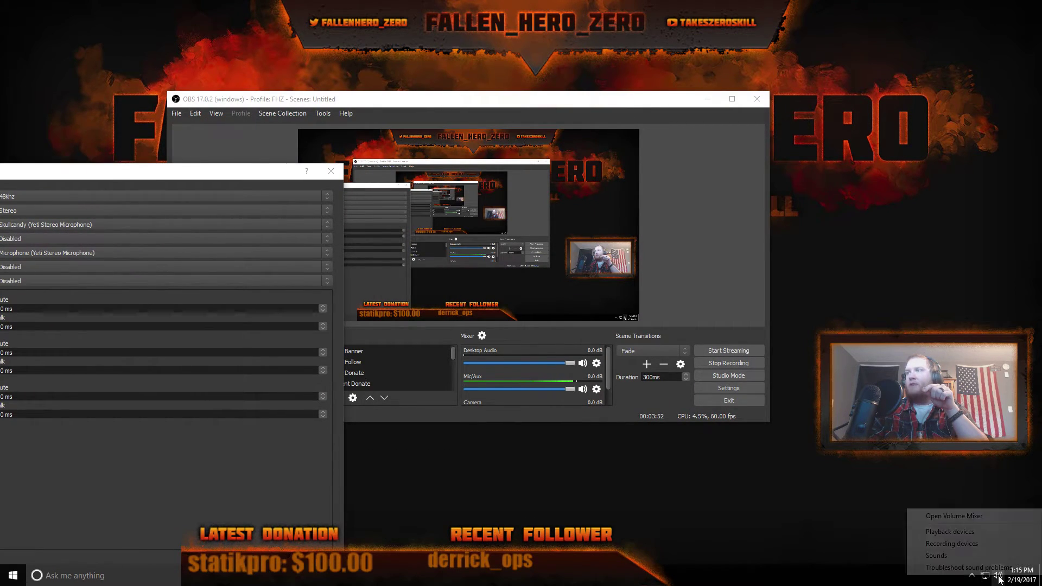
{"action": "left_click", "coordinate": [976, 544]}
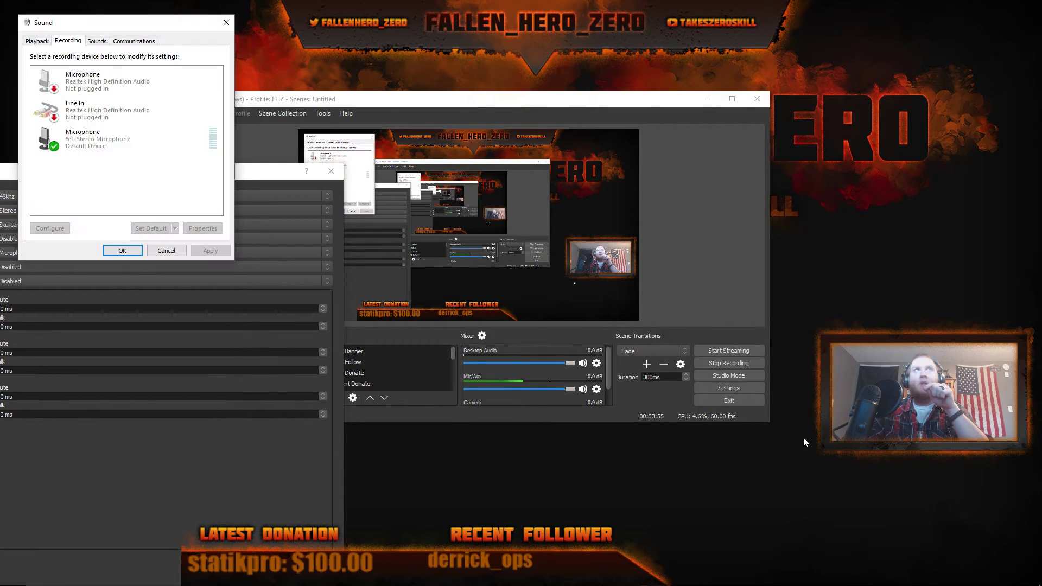
- Confirm the Yeti microphone's default format stays 2 channel, 16 bit, 48000 Hz (DVD Quality)
{"action": "right_click", "coordinate": [114, 140]}
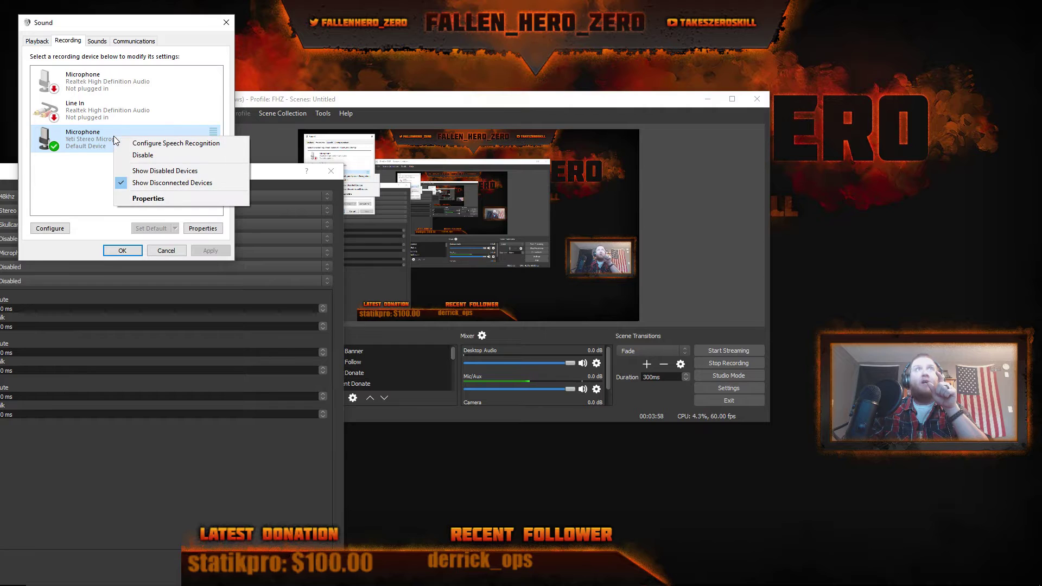
{"action": "left_click", "coordinate": [152, 199]}
{"action": "left_click", "coordinate": [130, 84]}
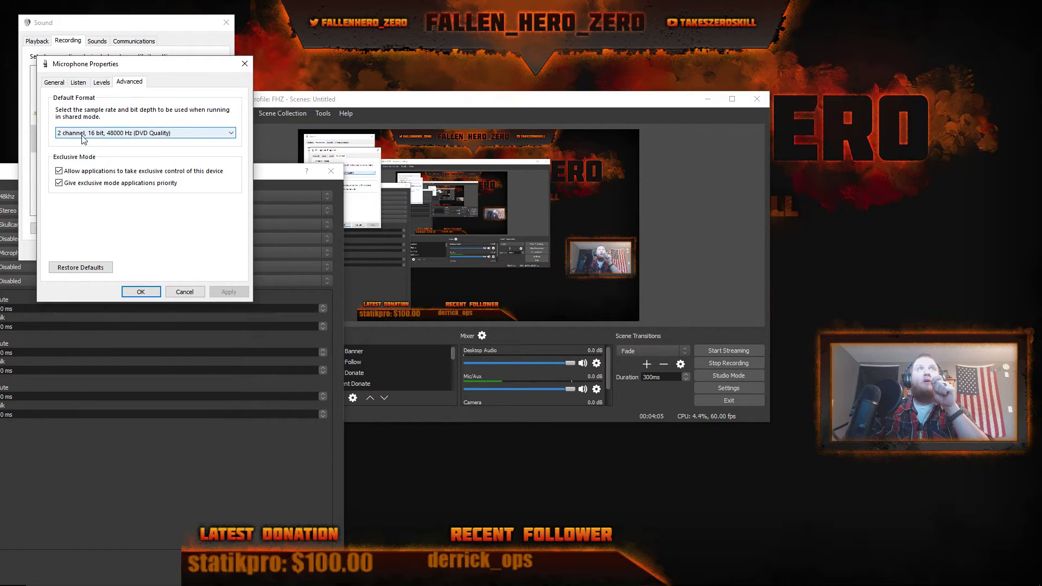
{"action": "left_click", "coordinate": [115, 135]}
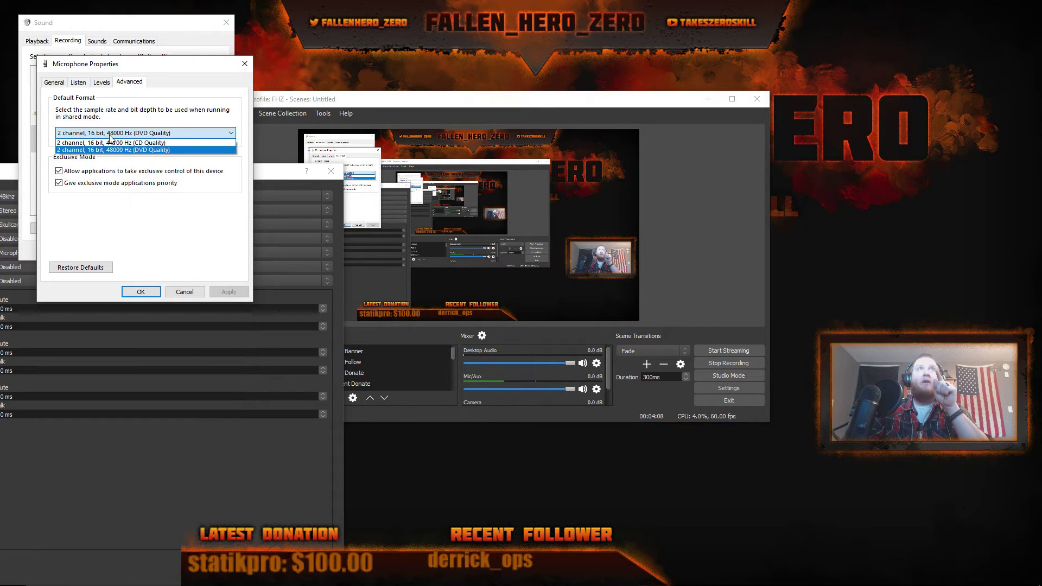
{"action": "left_click", "coordinate": [136, 154]}
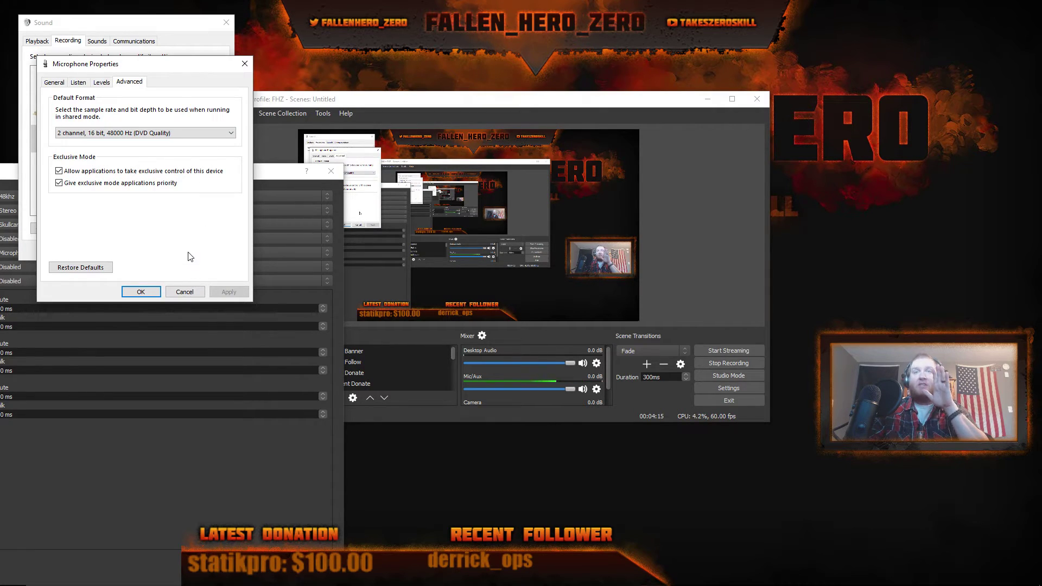
{"action": "left_click", "coordinate": [197, 295]}
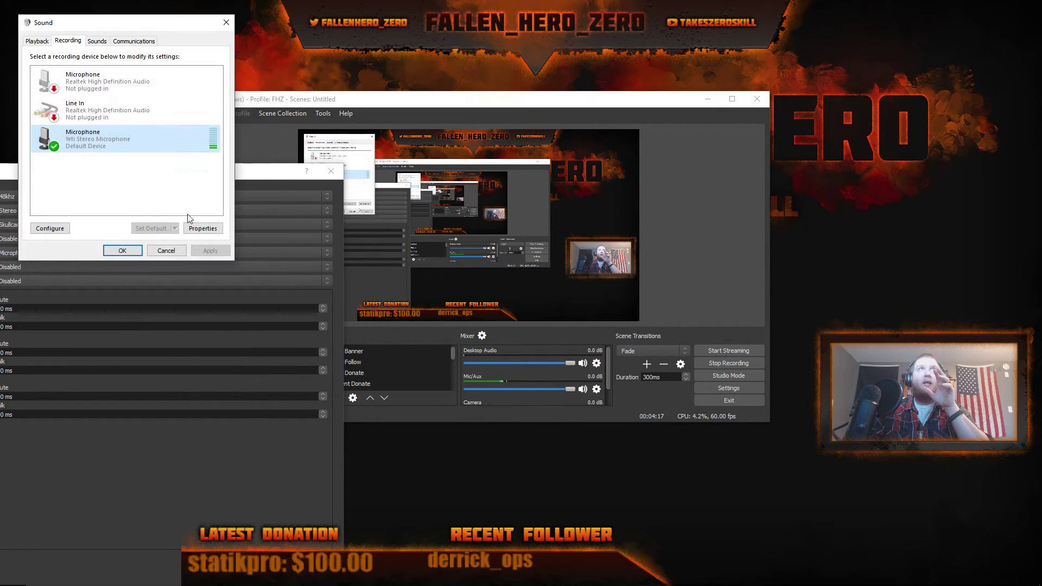
- Close the Windows Sound dialog and center the OBS Settings window on its Audio page
{"action": "left_click", "coordinate": [226, 22]}
{"action": "left_click_drag", "start_coordinate": [78, 172], "coordinate": [477, 117]}
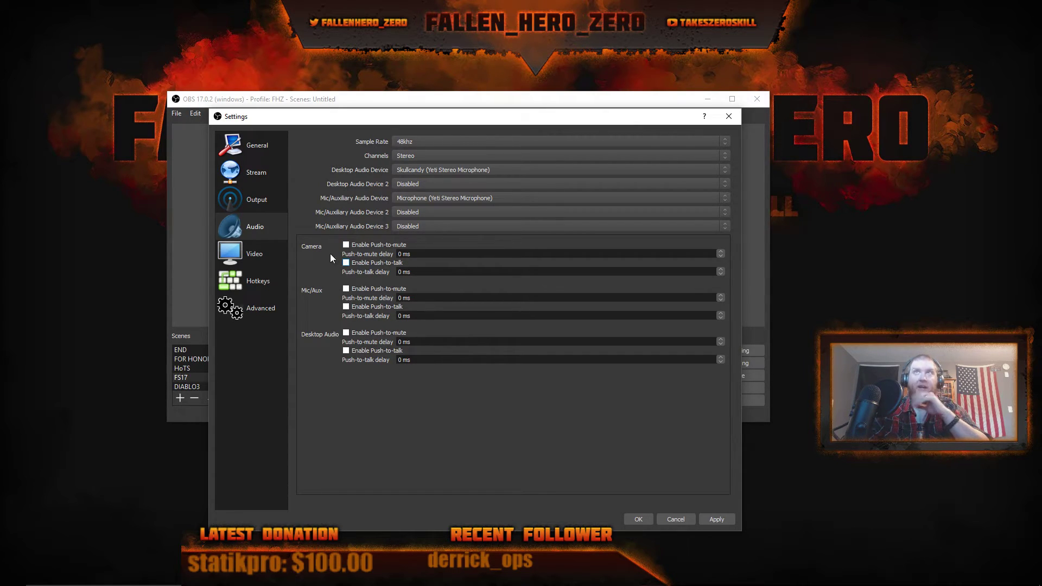
- Show the Video settings: 1920x1080 base and output, Lanczos downscale, 60 FPS
{"action": "left_click", "coordinate": [264, 255]}
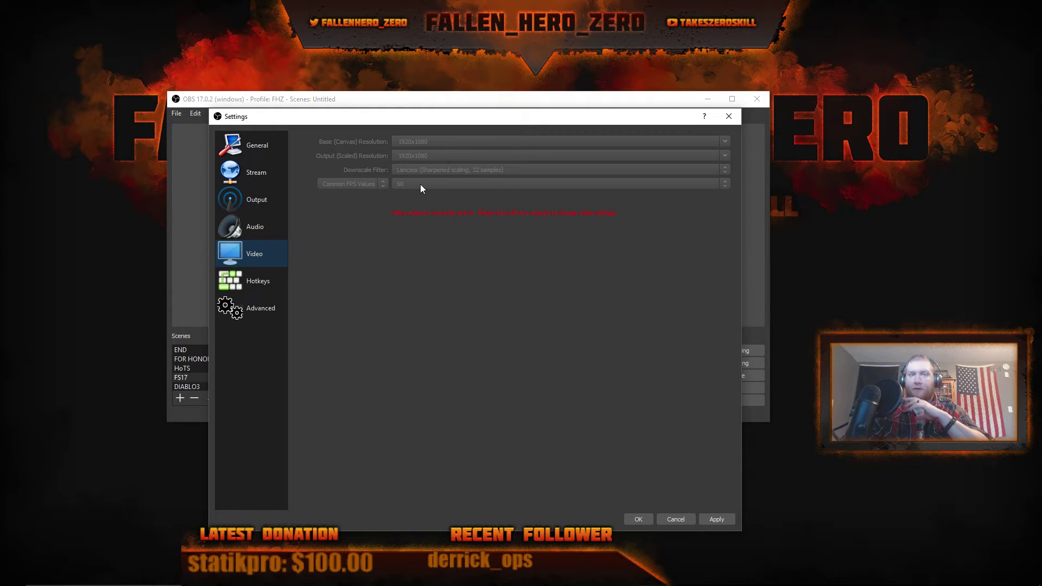
- Show the Hotkeys page listing streaming, recording and per-scene hotkeys, all unassigned
{"action": "left_click", "coordinate": [264, 280]}
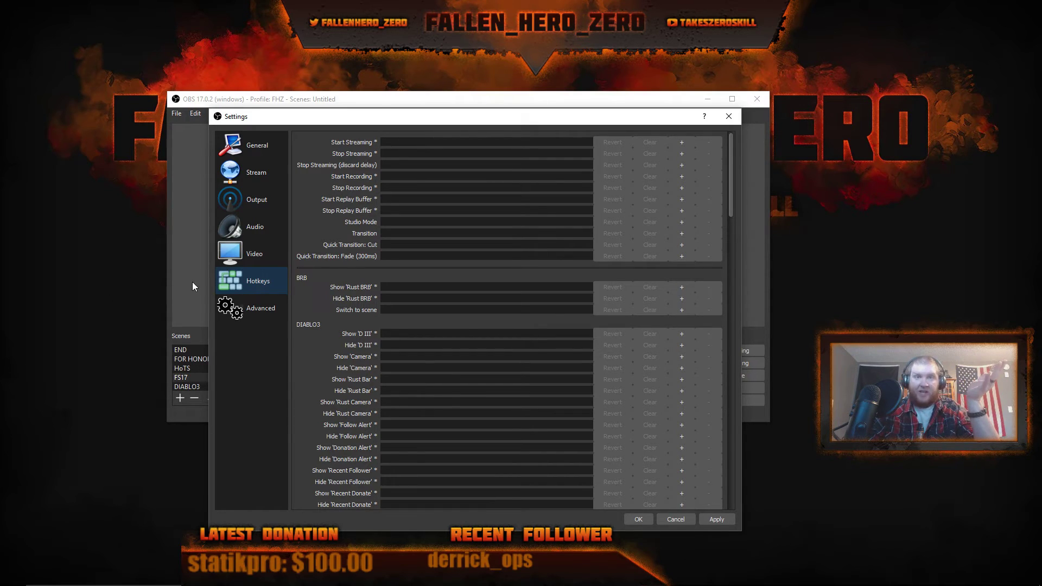
- Review Advanced settings: Above Normal priority, auto-reconnect with 10-second delay and 20 retries
{"action": "left_click", "coordinate": [239, 318]}
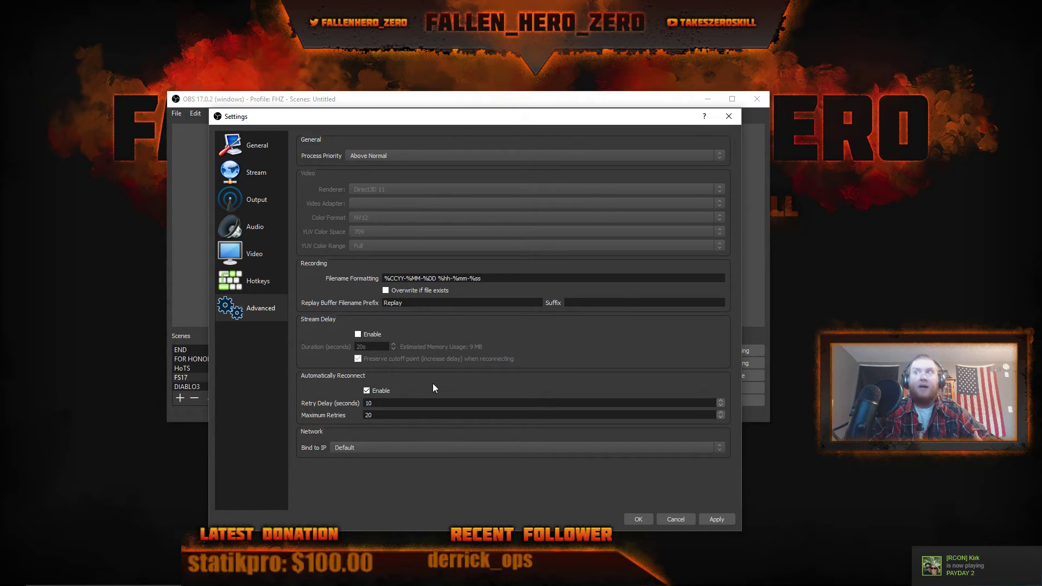
- Step through General, Stream and Output to the Recording tab: NVENC H.264, CBR 40000, two-pass
{"action": "left_click", "coordinate": [255, 149]}
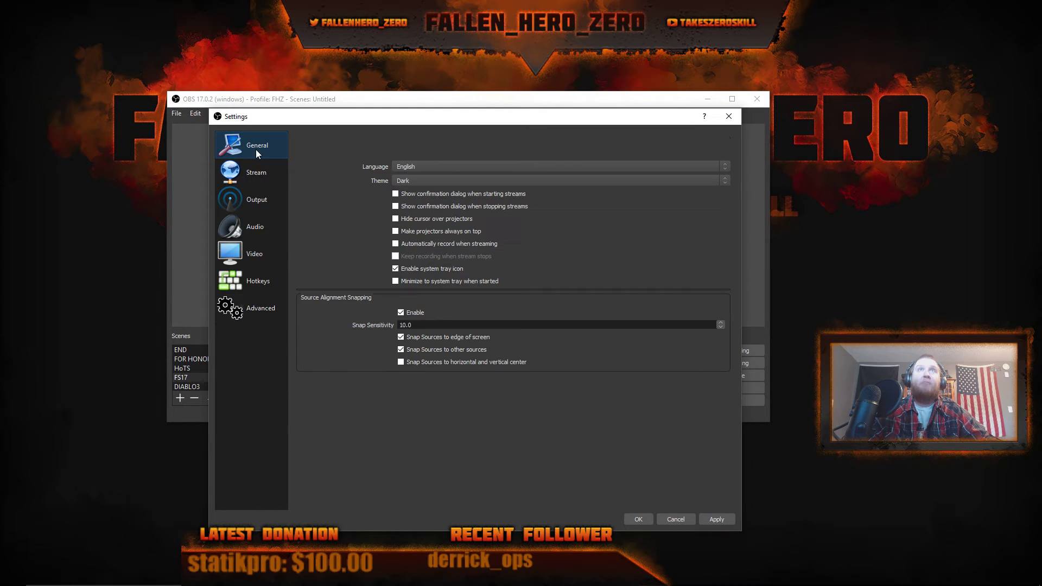
{"action": "left_click", "coordinate": [252, 178]}
{"action": "left_click", "coordinate": [254, 200]}
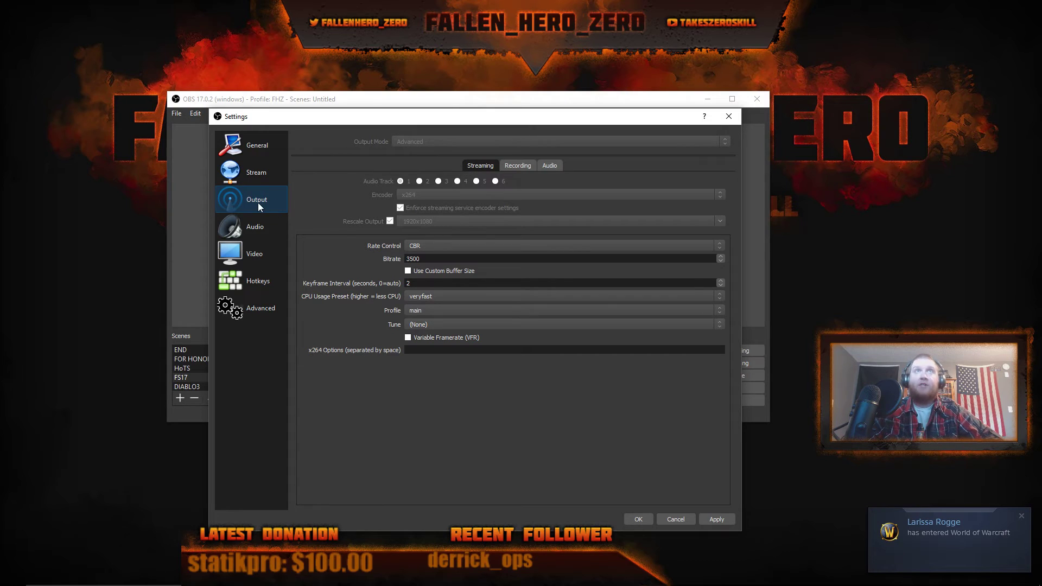
{"action": "left_click", "coordinate": [518, 165]}
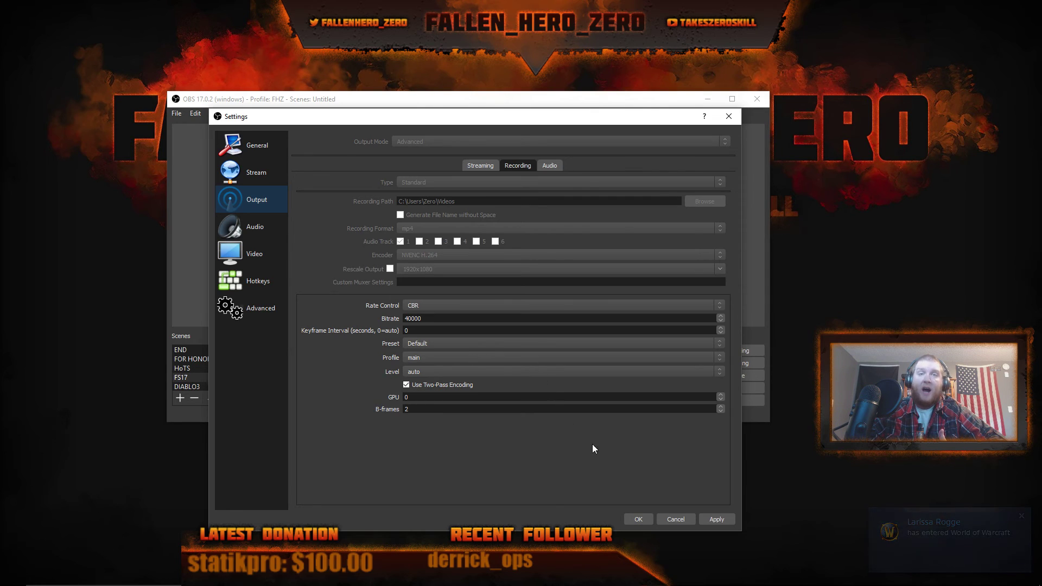
- Cancel the Settings dialog without applying changes, back to the main window
{"action": "left_click", "coordinate": [676, 519]}
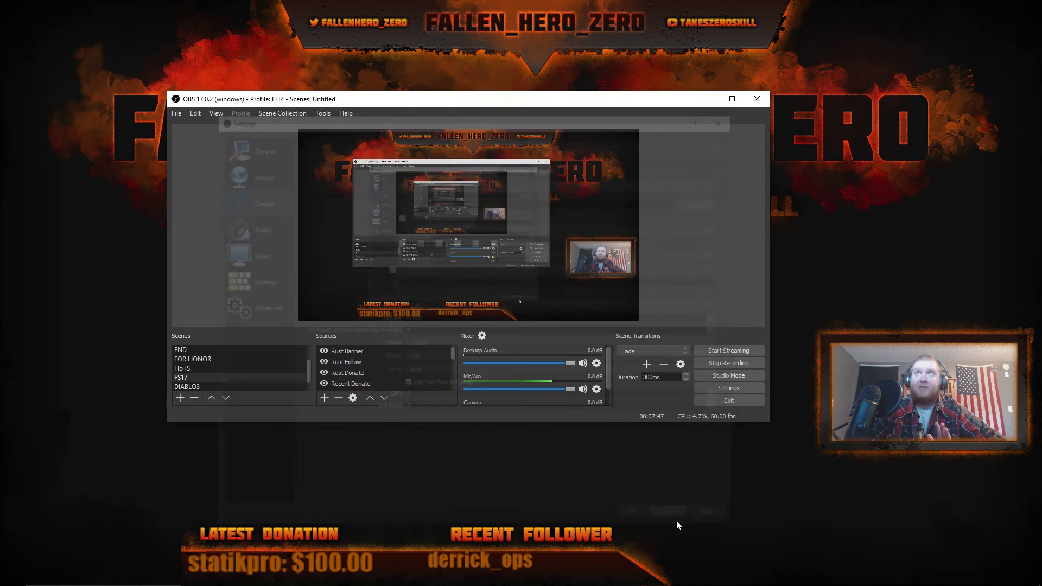